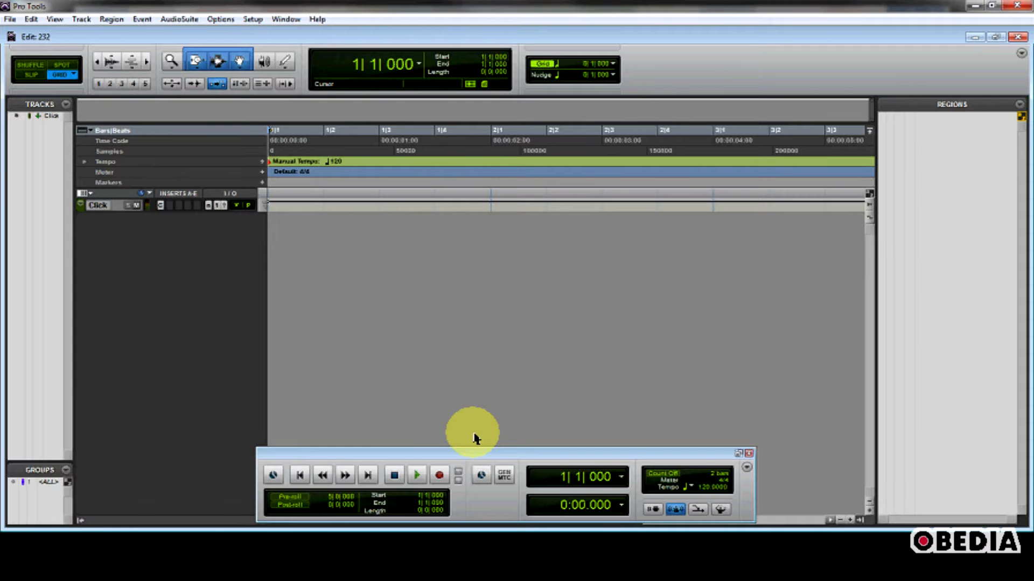
# - Play back the empty session's click track, then stop and return to the start
pyautogui.moveTo(482, 455); pyautogui.dragTo(476, 458)
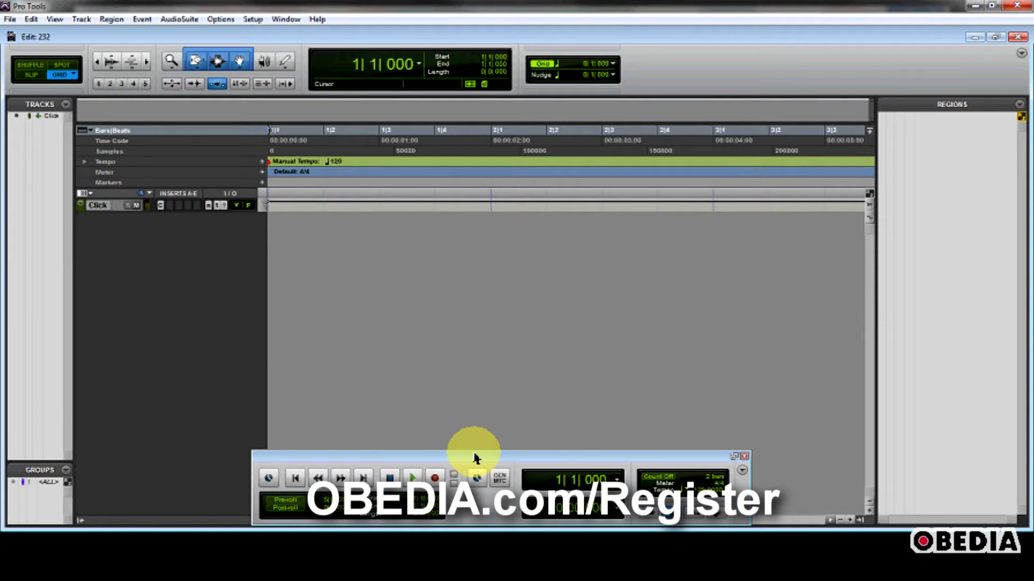
pyautogui.moveTo(476, 459); pyautogui.dragTo(477, 454)
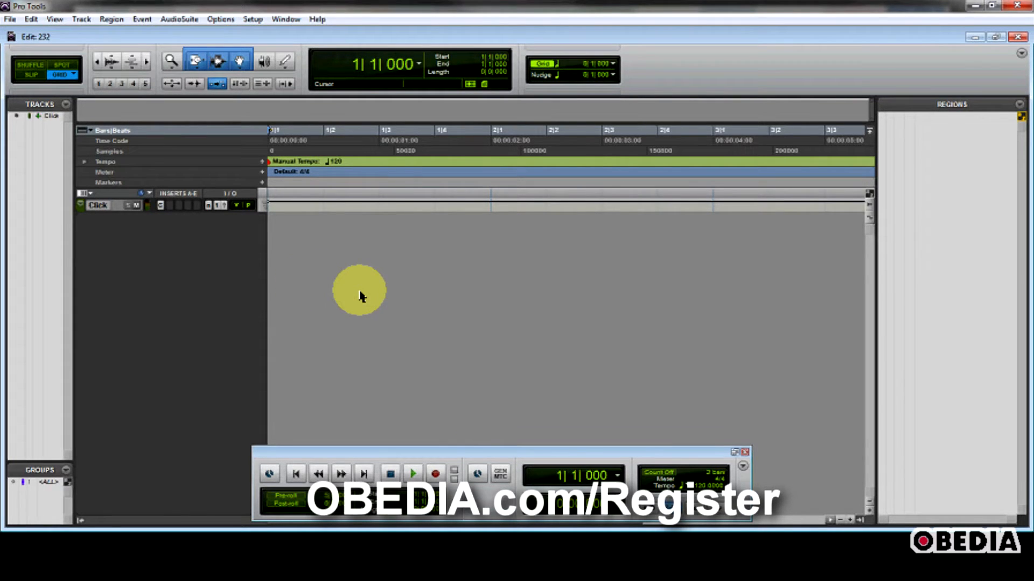
pyautogui.press('space')
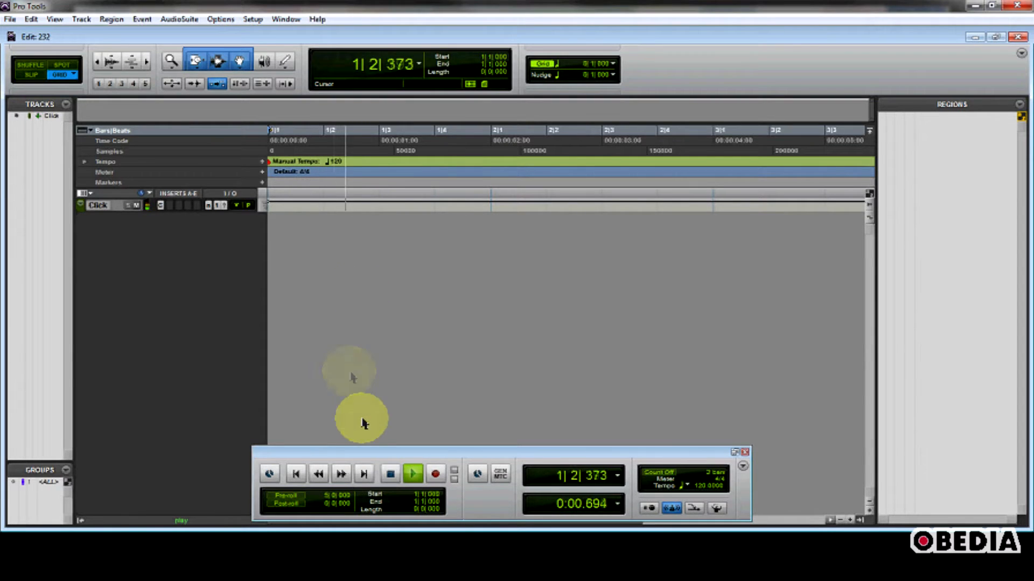
pyautogui.click(300, 475)
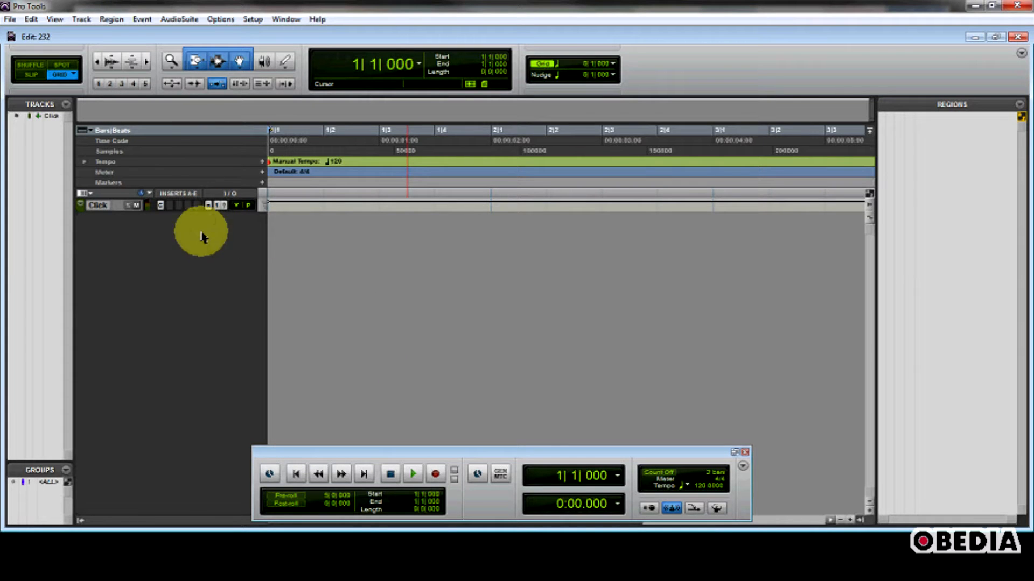
# - Create 2 new stereo audio tracks with a Ticks timebase
pyautogui.click(82, 19)
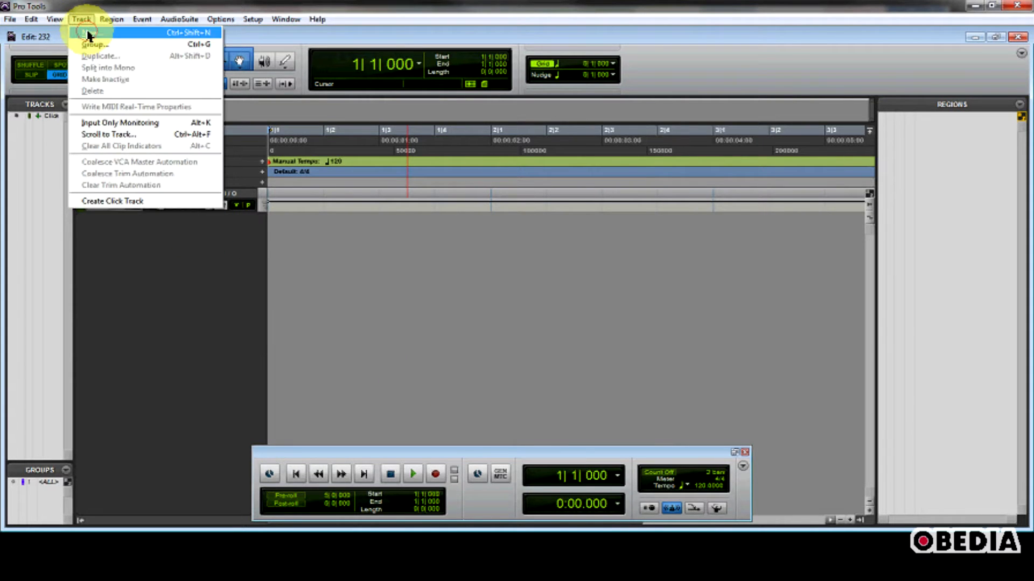
pyautogui.click(88, 33)
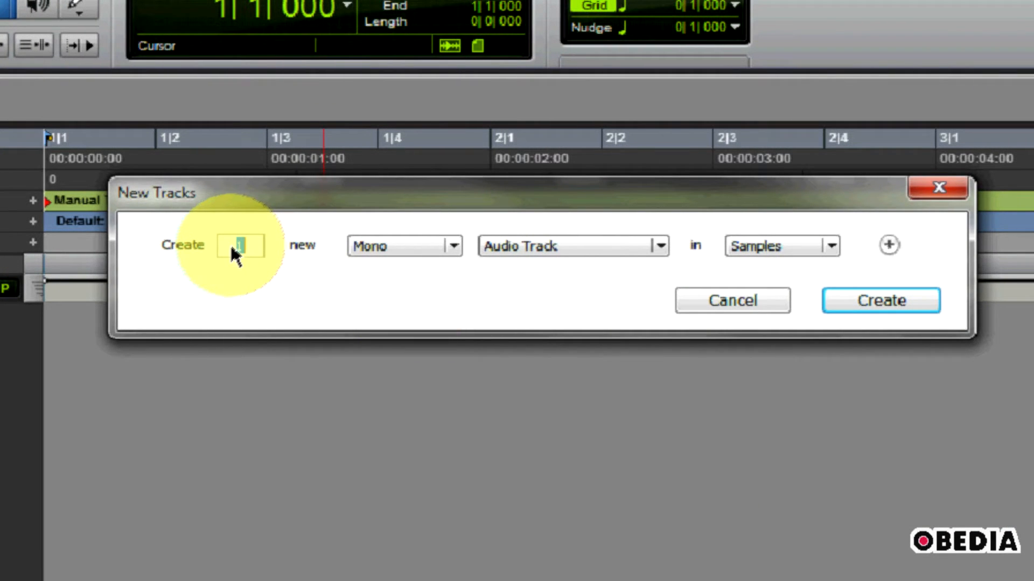
pyautogui.write('2')
pyautogui.click(417, 257)
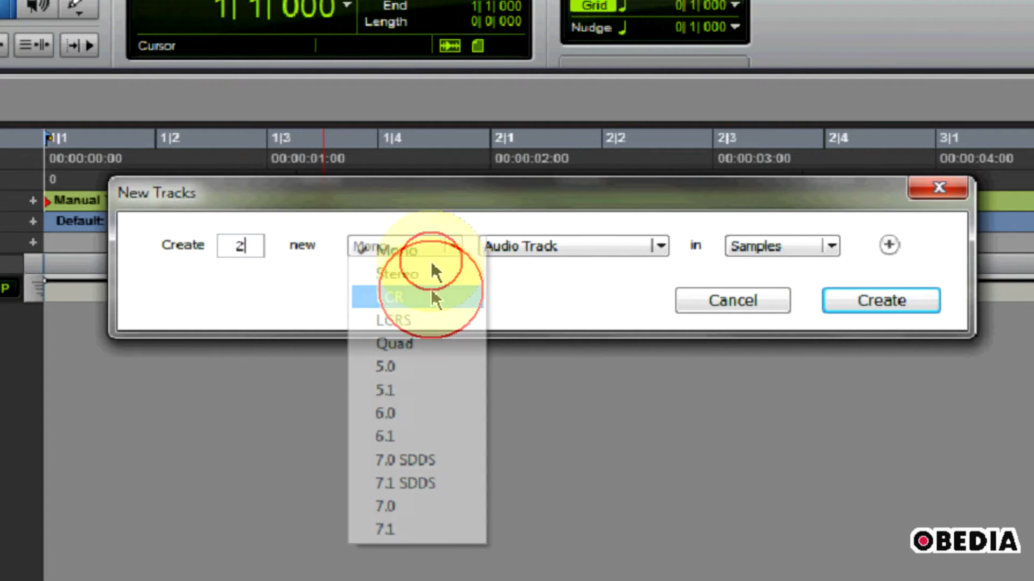
pyautogui.click(431, 296)
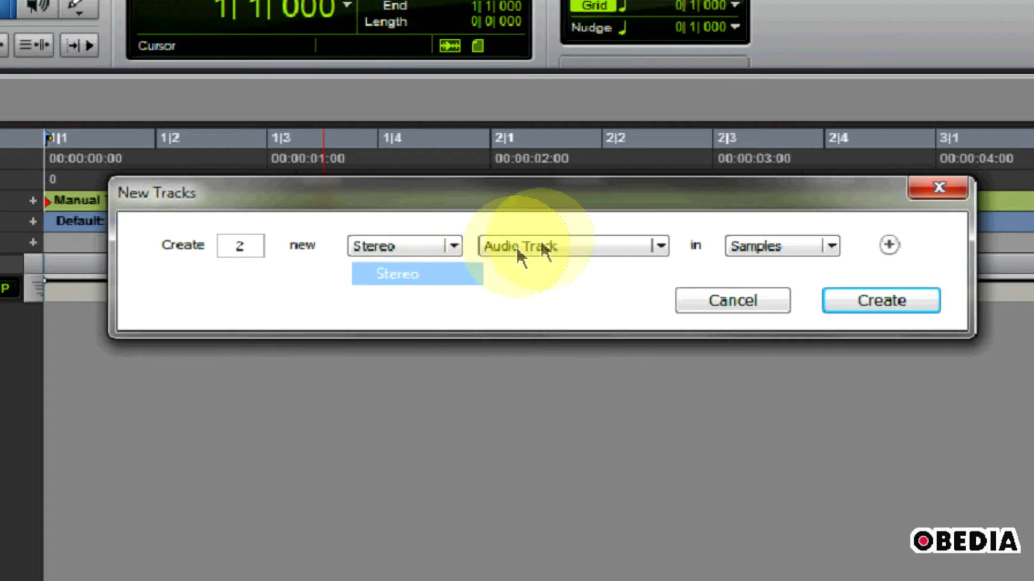
pyautogui.click(779, 243)
pyautogui.click(786, 271)
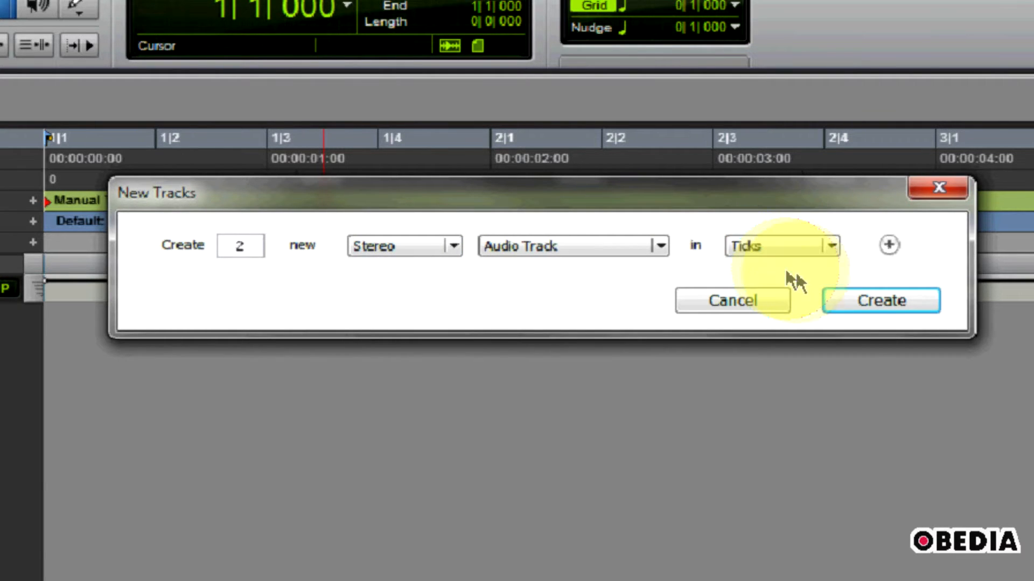
pyautogui.click(880, 300)
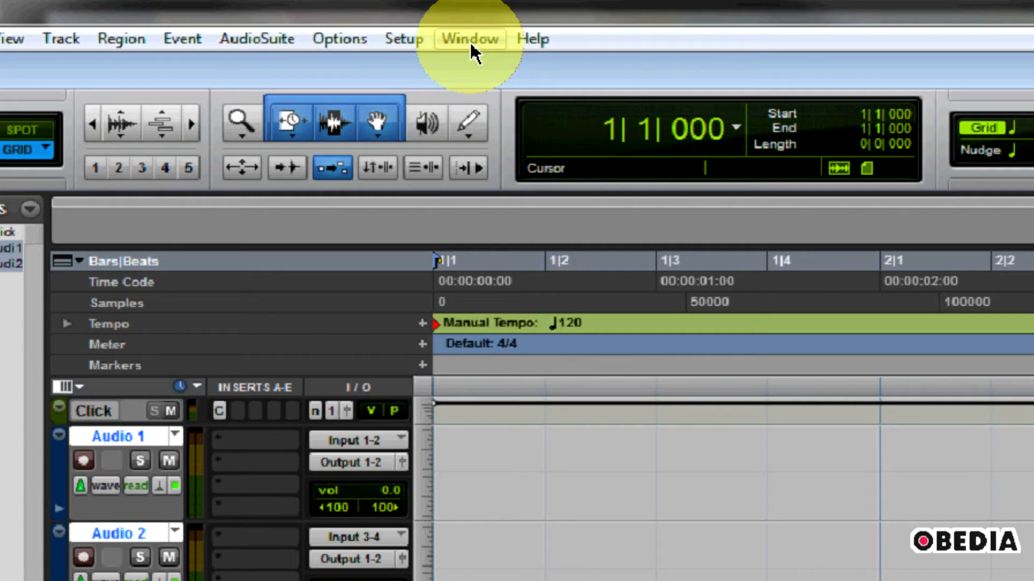
# - Open the Workspace browser and enable conform-to-session-tempo preview in the Loops folder
pyautogui.click(469, 40)
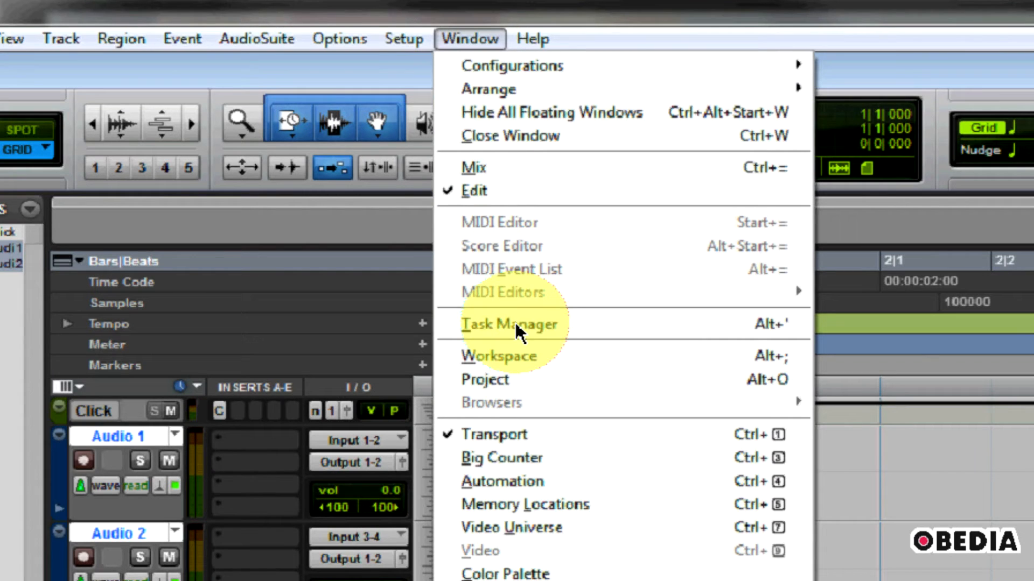
pyautogui.click(531, 355)
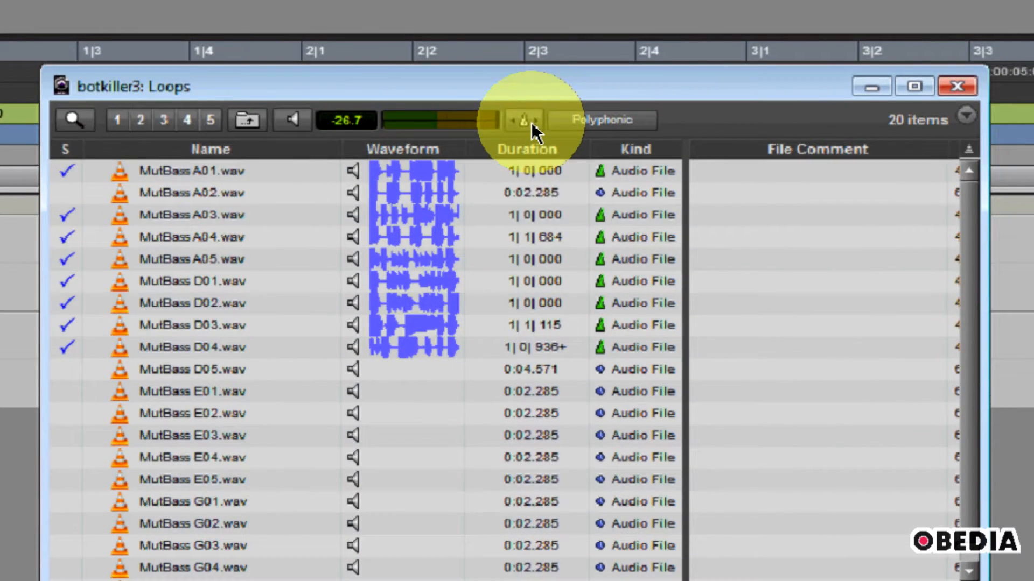
pyautogui.click(531, 123)
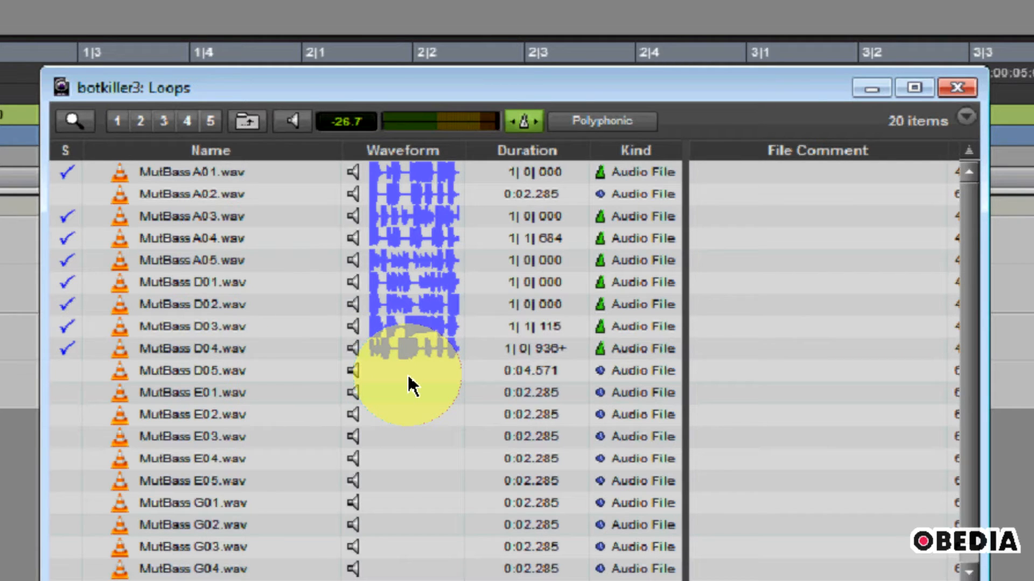
# - Preview MutBass D05, then place MutBass A05.wav at the start of the Audio 1 track
pyautogui.click(353, 371)
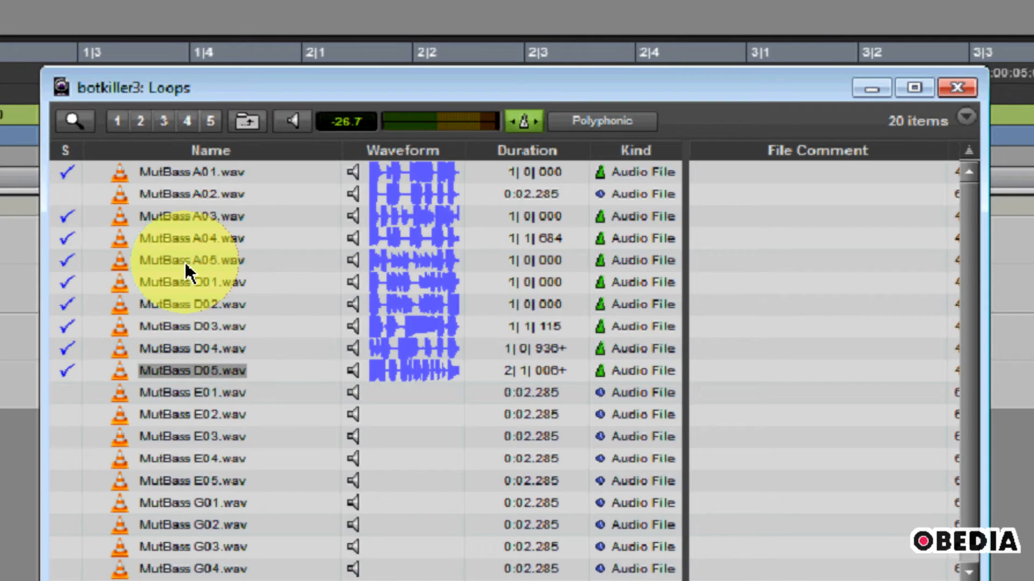
pyautogui.moveTo(184, 260); pyautogui.dragTo(2, 293)
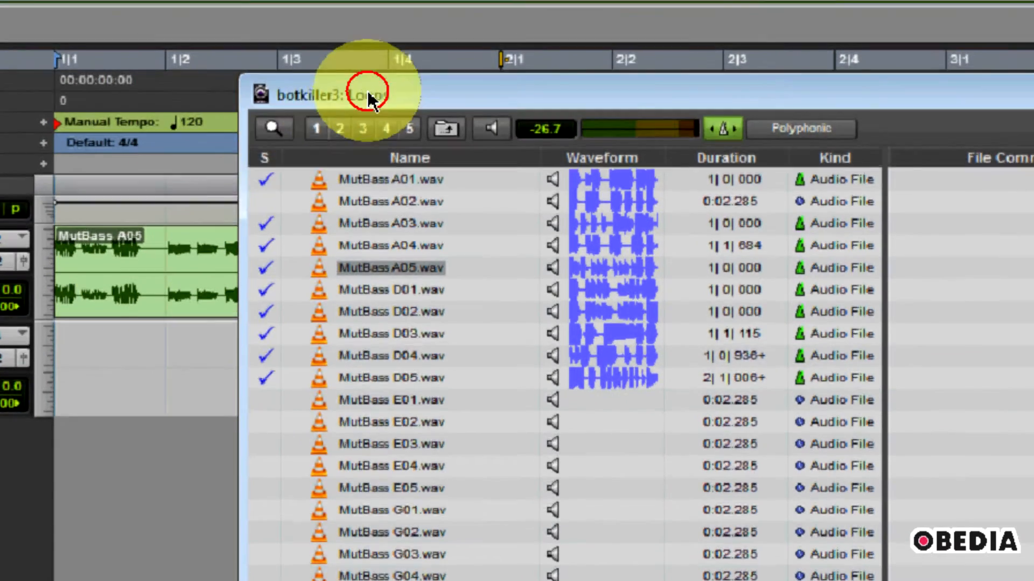
# - Place 05.WAV from the Classic Breaks folder at the start of Audio 2 and close the browser
pyautogui.moveTo(367, 90); pyautogui.dragTo(545, 121)
pyautogui.moveTo(641, 143); pyautogui.dragTo(362, 106)
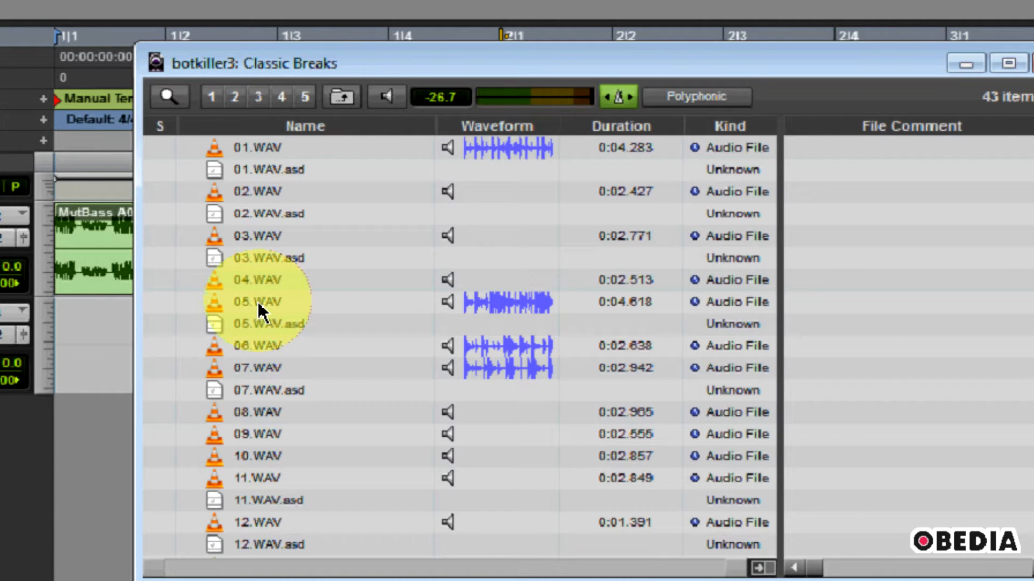
pyautogui.moveTo(258, 305); pyautogui.dragTo(96, 373)
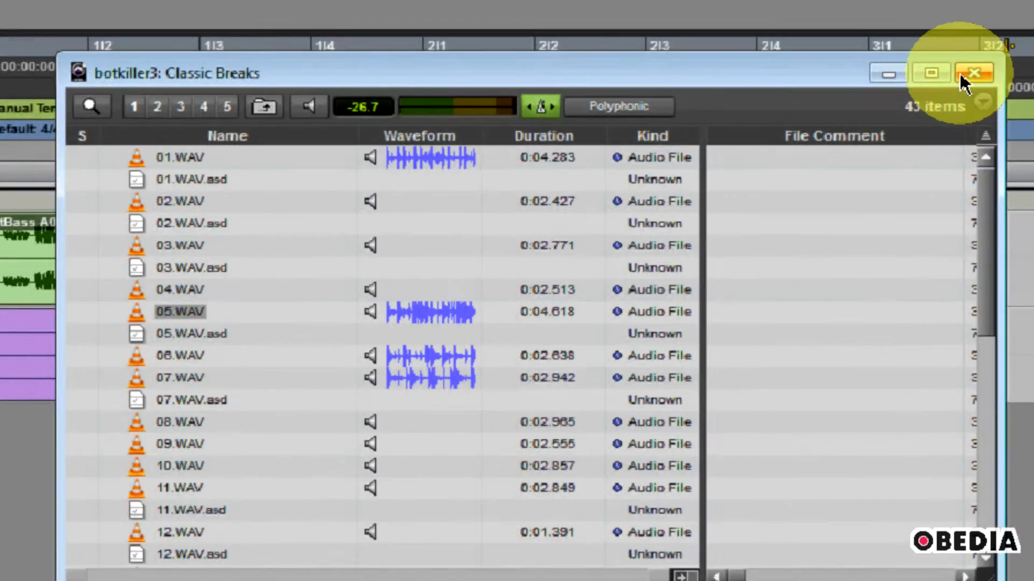
pyautogui.click(1004, 63)
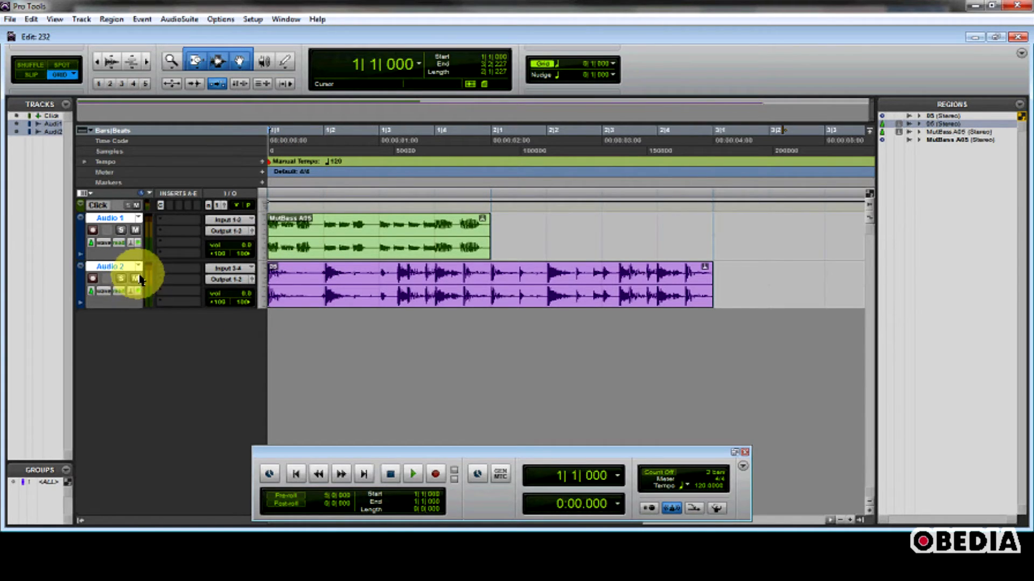
# - Audition Audio 2 soloed during playback, then clear the solo
pyautogui.click(122, 282)
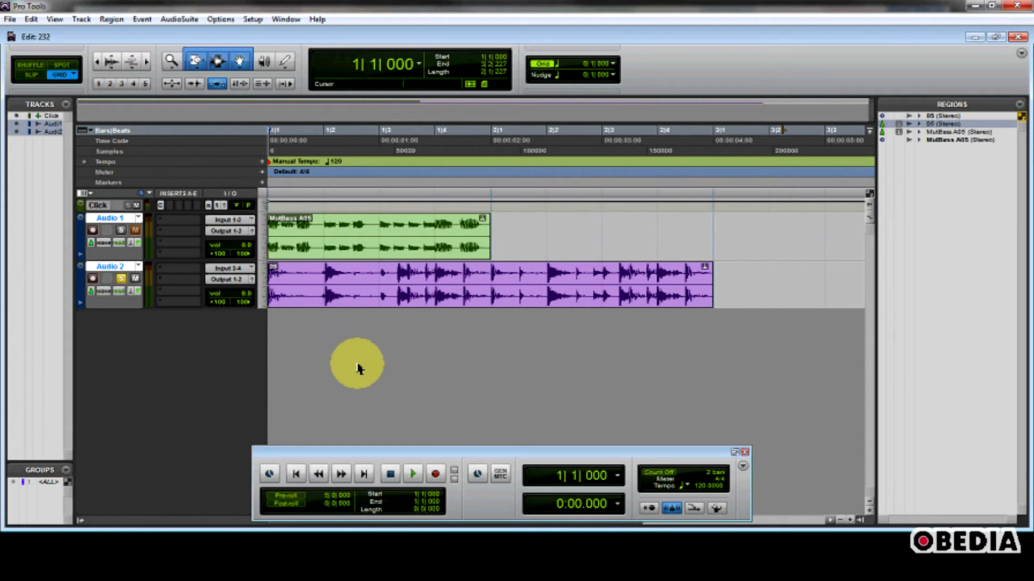
pyautogui.press('space')
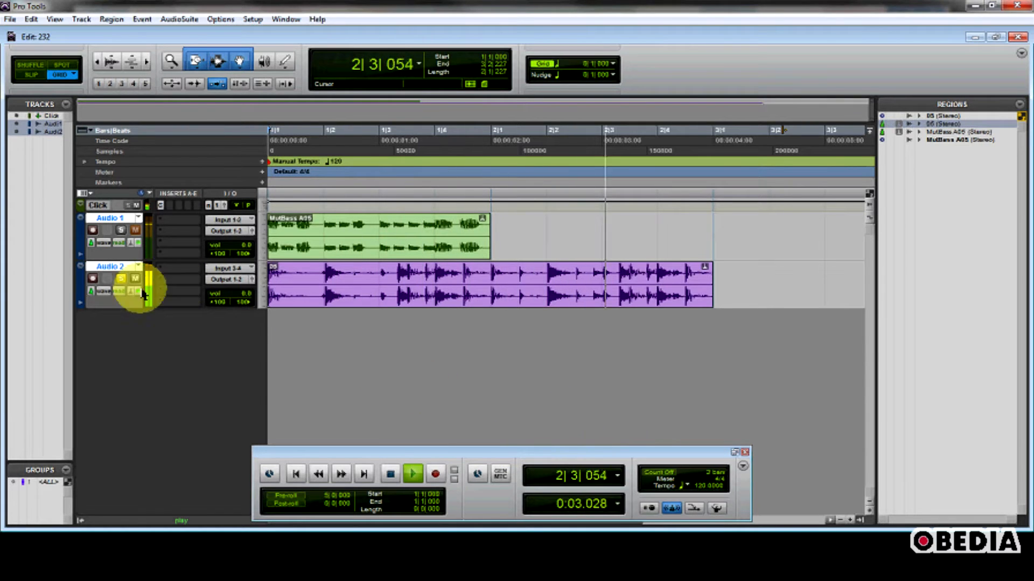
pyautogui.press('space')
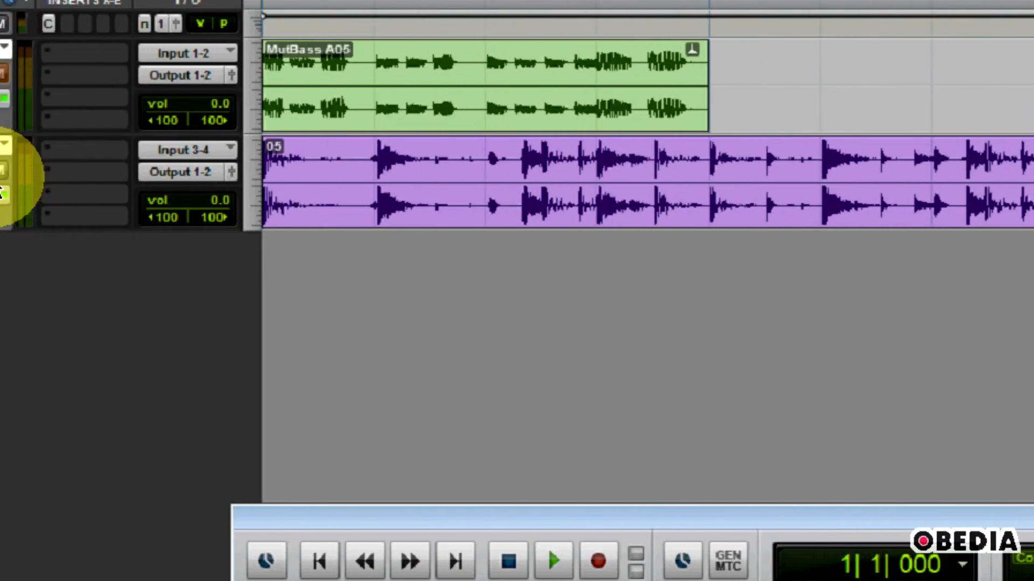
pyautogui.click(89, 171)
pyautogui.click(89, 171)
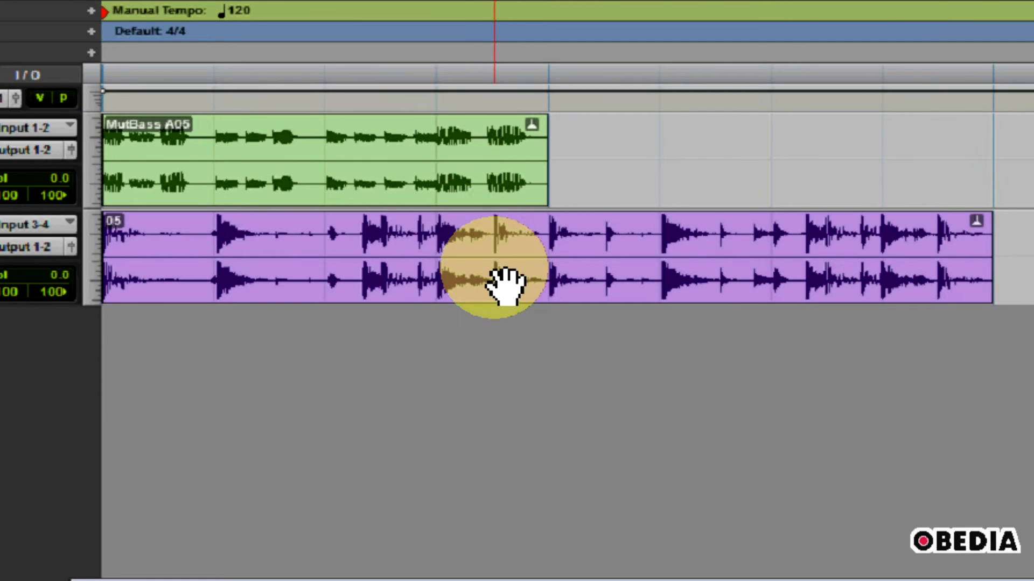
# - Duplicate the MutBass A05 region on Audio 1
pyautogui.click(462, 186)
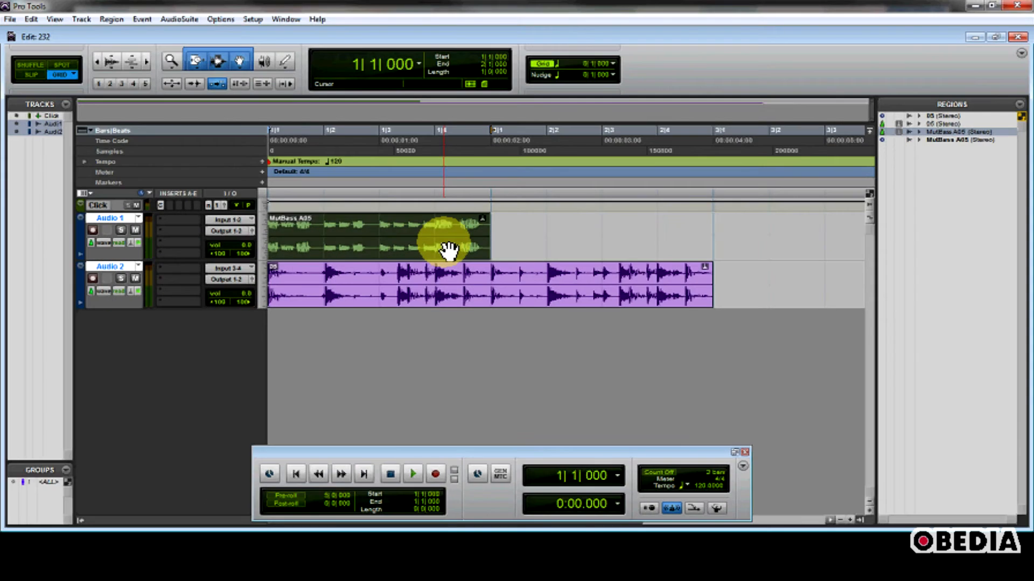
pyautogui.hotkey('ctrl', 'd')
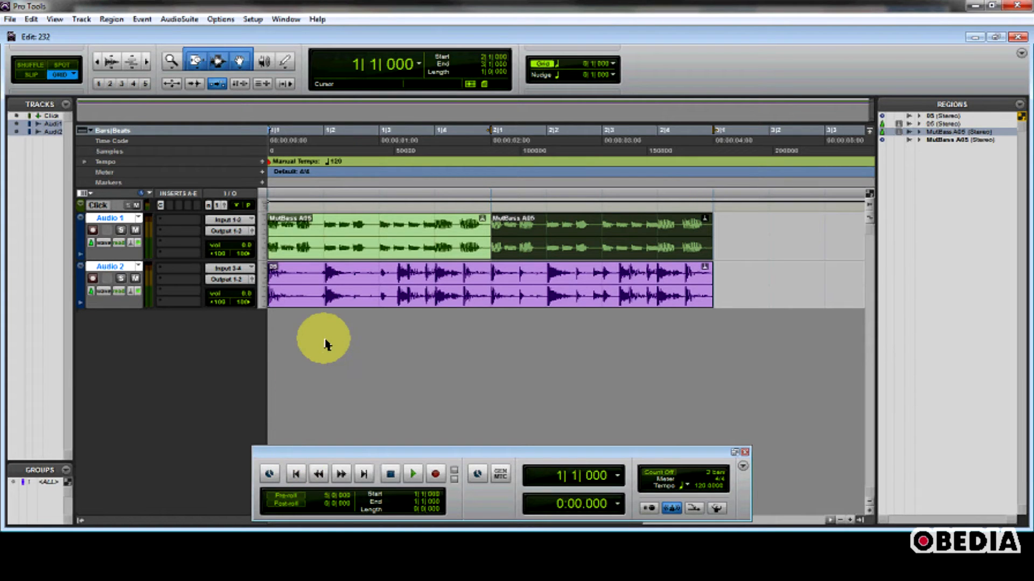
# - Play the session and lower the session tempo to 82 BPM
pyautogui.press('space')
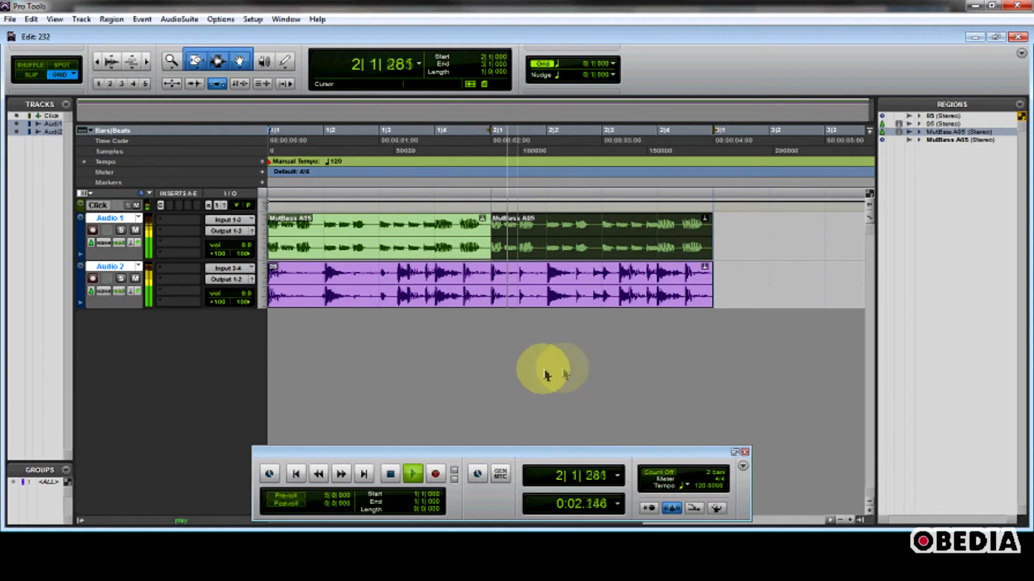
pyautogui.press('space')
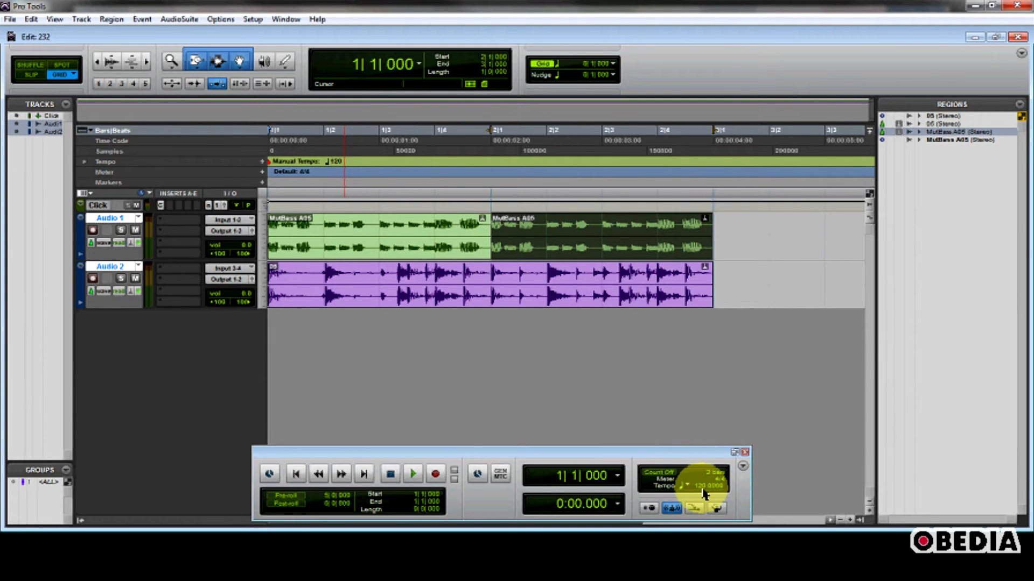
pyautogui.press('space')
pyautogui.moveTo(703, 493); pyautogui.dragTo(703, 528)
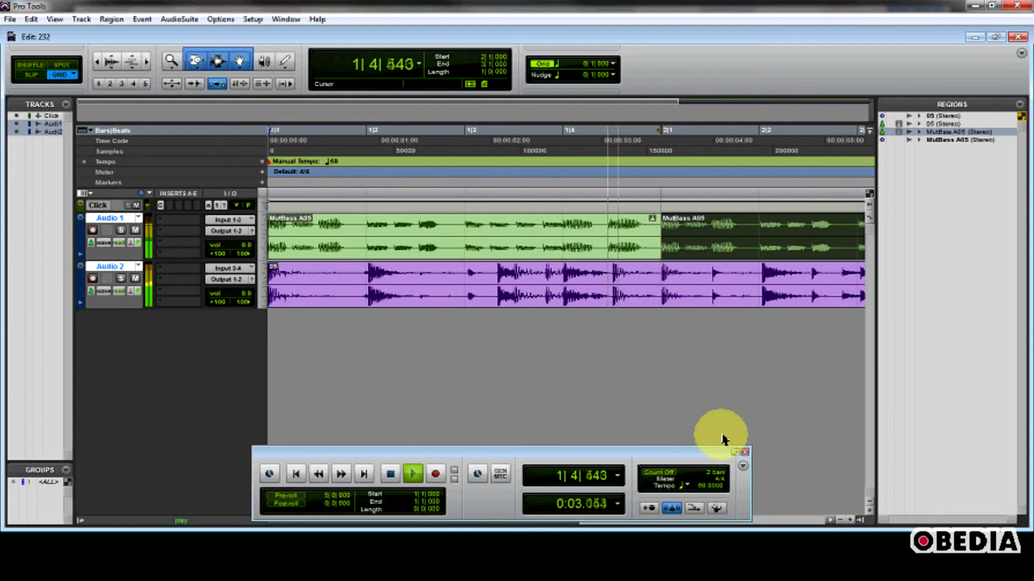
pyautogui.moveTo(689, 491); pyautogui.dragTo(705, 476)
pyautogui.press('space')
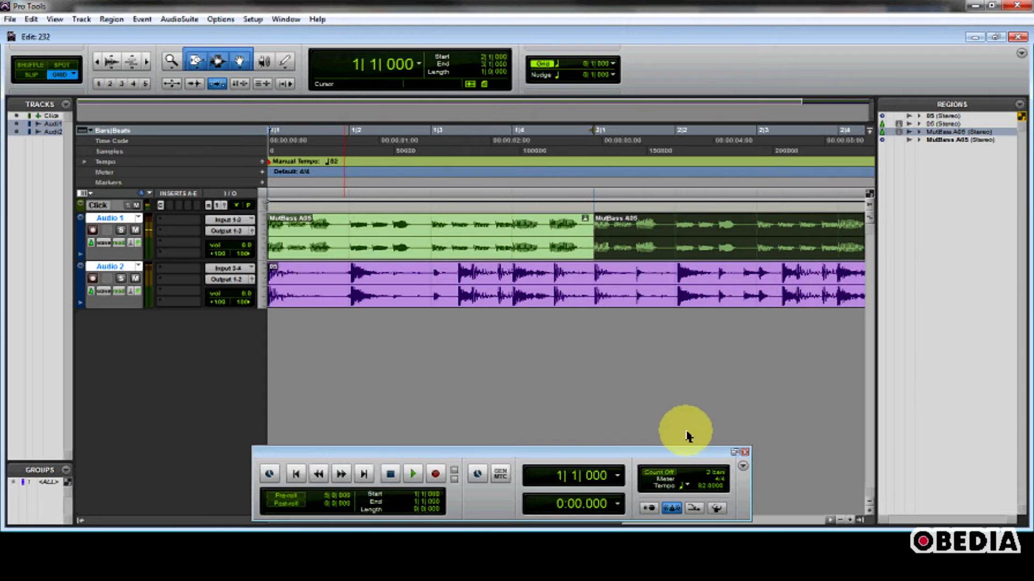
# - Play the session and raise the session tempo to 137 BPM
pyautogui.press('space')
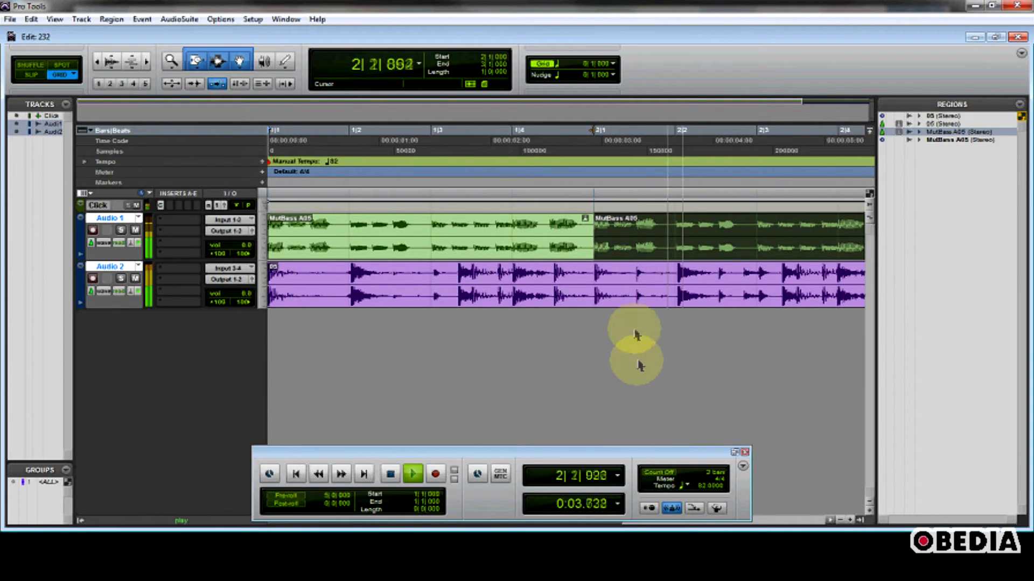
pyautogui.press('space')
pyautogui.moveTo(694, 487); pyautogui.dragTo(703, 450)
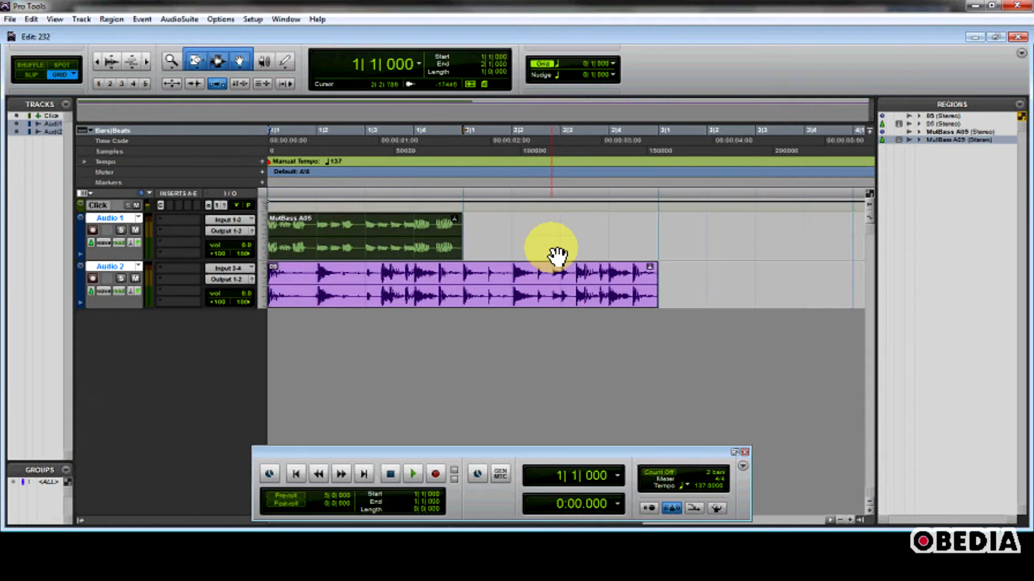
# - Delete the duplicated MutBass A05 region on Audio 1
pyautogui.click(550, 254)
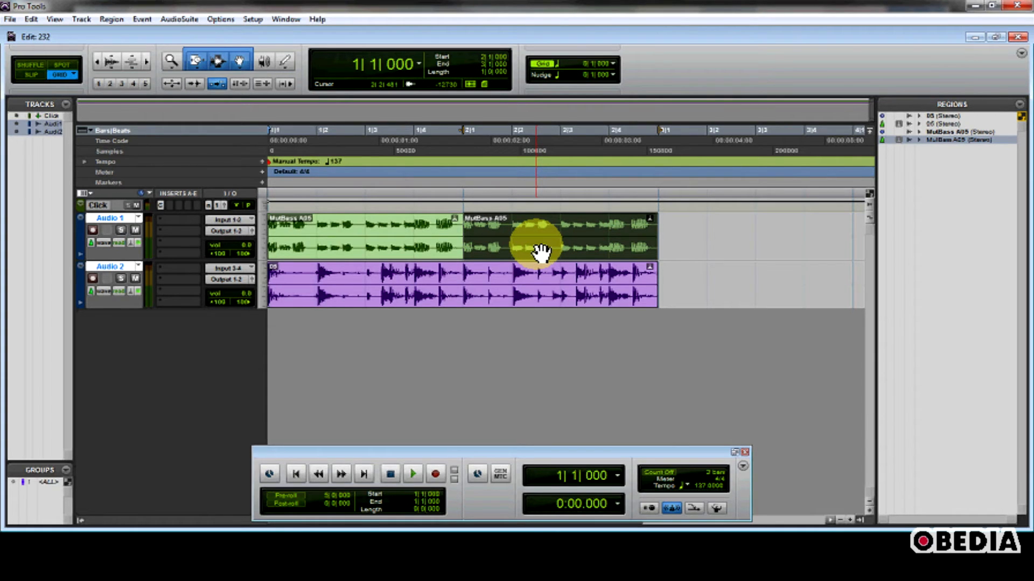
pyautogui.click(509, 253)
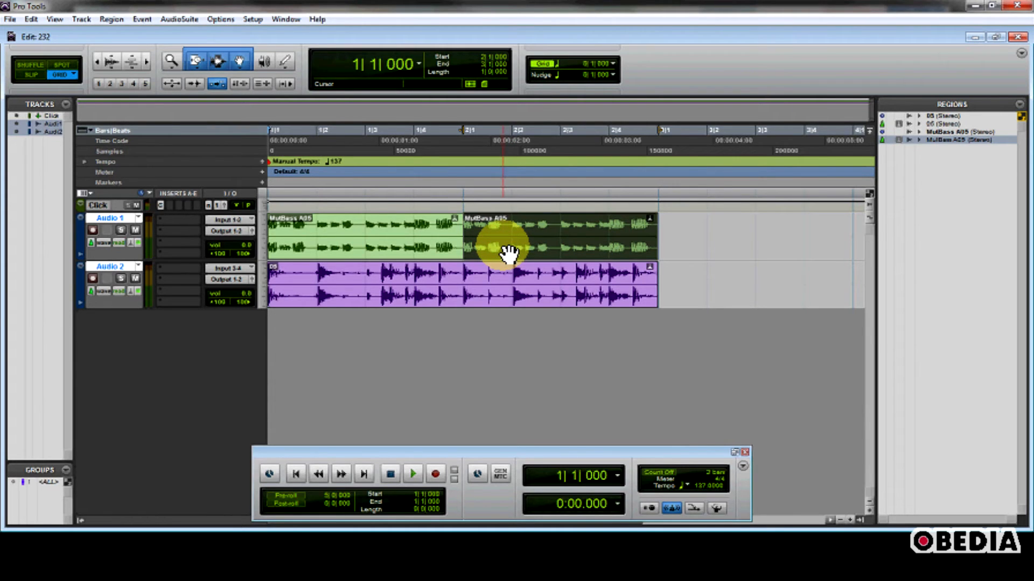
pyautogui.press('Delete')
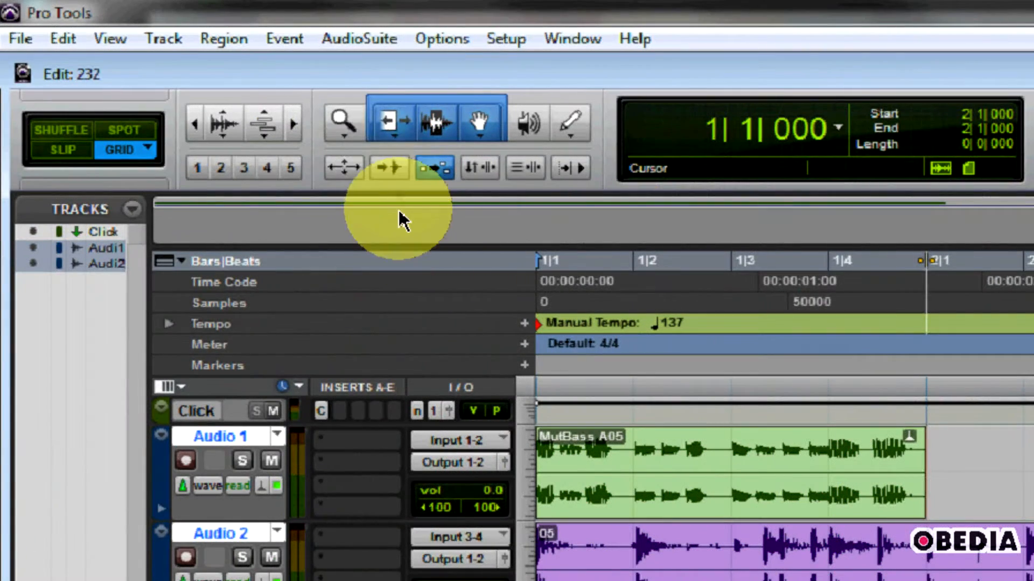
# - Switch the Trimmer tool to TCE mode
pyautogui.click(393, 137)
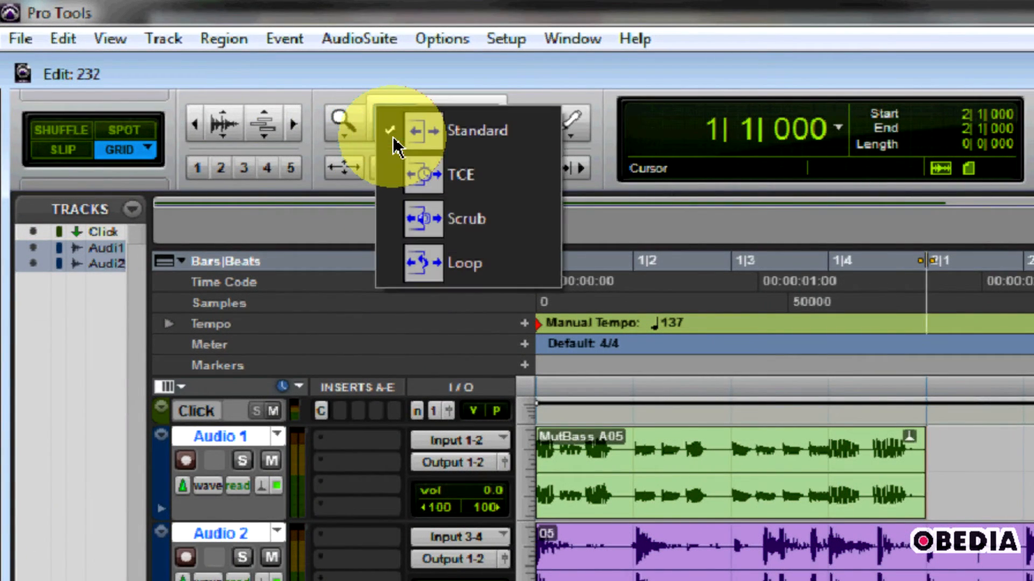
pyautogui.click(428, 164)
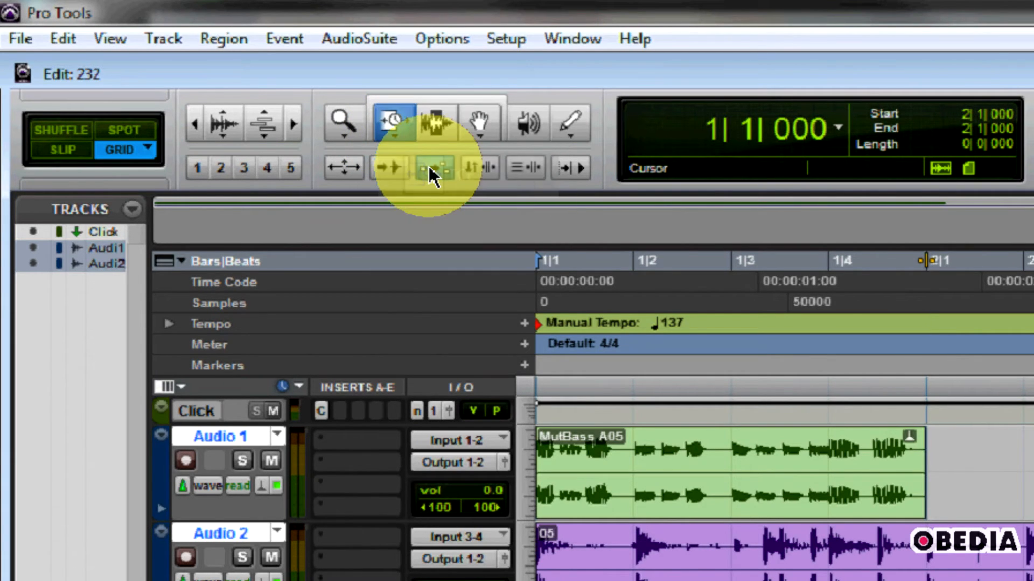
# - Time-compress-expand the MutBass A05 region on Audio 1 with the TCE Trimmer to two bars, ending at bar 3, and play it
pyautogui.click(444, 98)
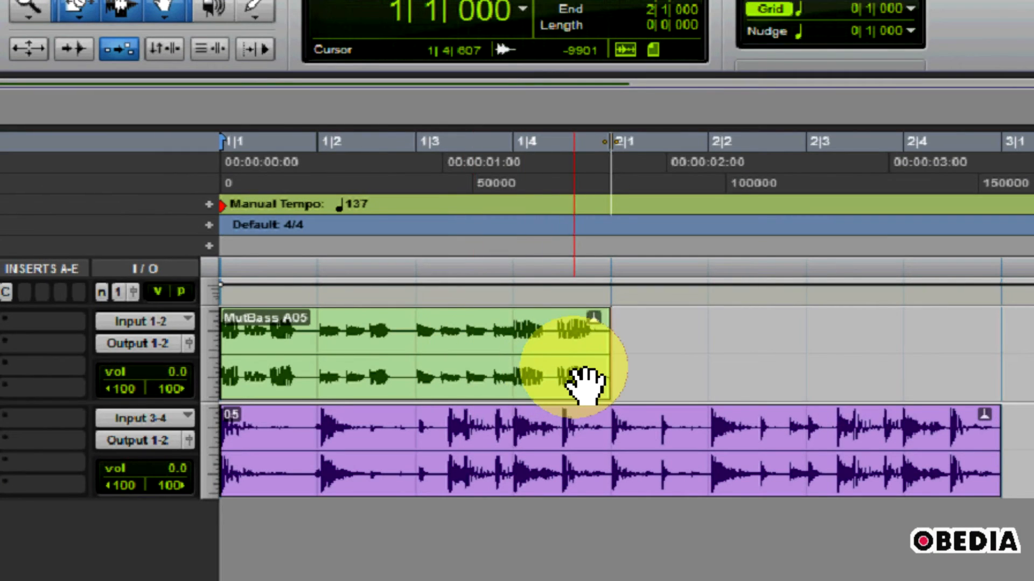
pyautogui.click(613, 389)
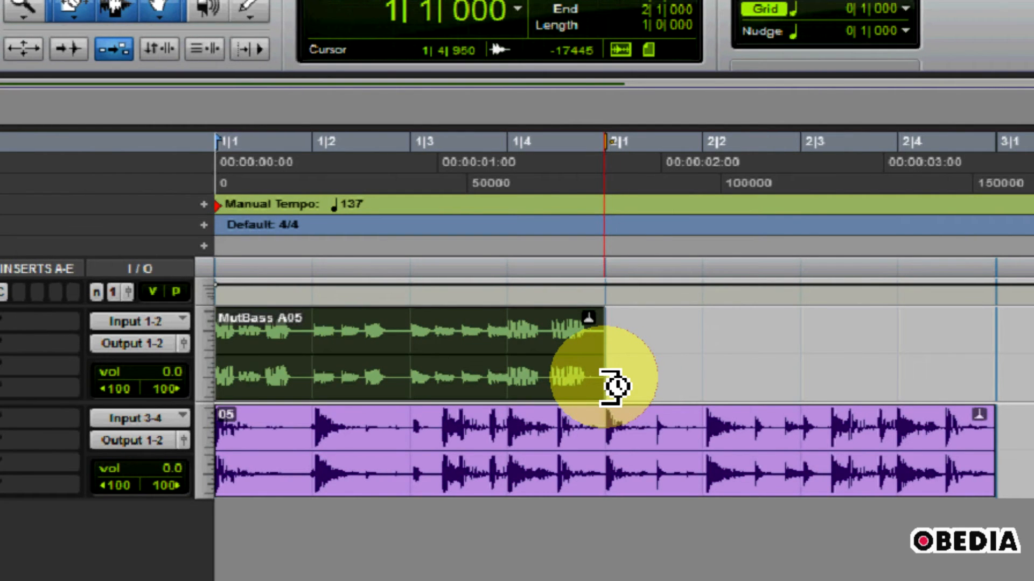
pyautogui.moveTo(611, 386); pyautogui.dragTo(969, 388)
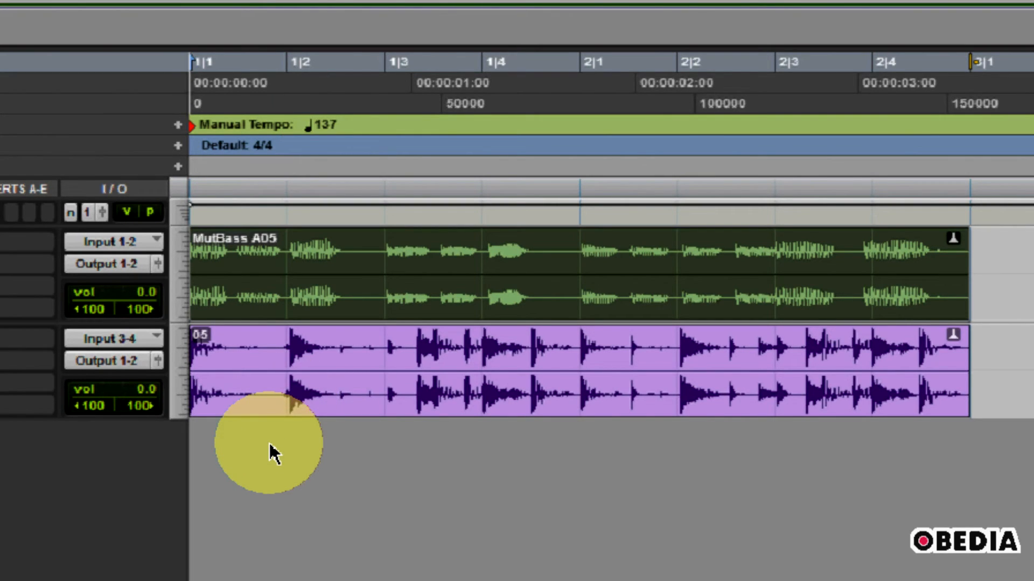
pyautogui.press('space')
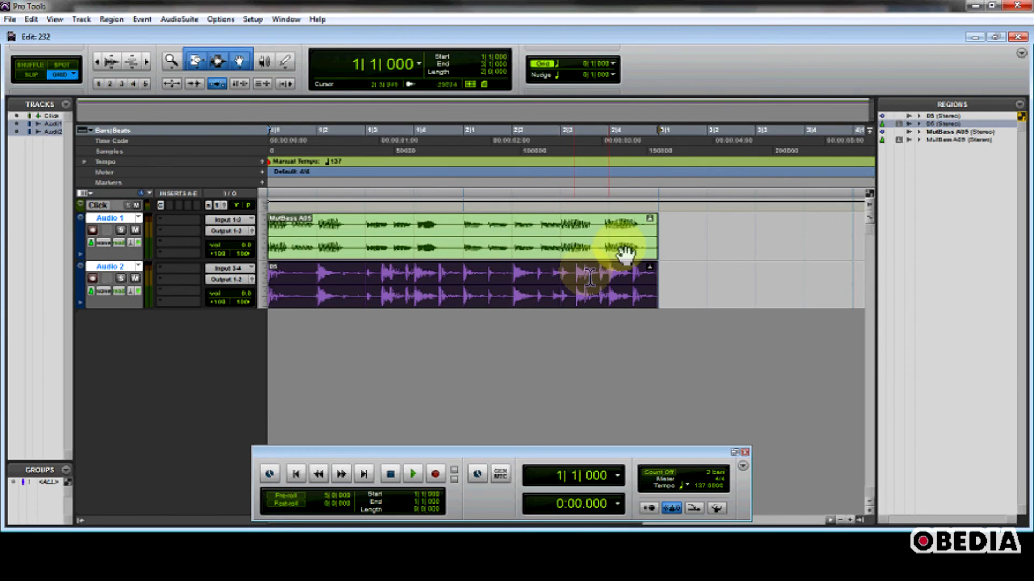
# - Shrink the MutBass A05 region back to one bar ending at bar 2 and duplicate it right after itself
pyautogui.moveTo(659, 228); pyautogui.dragTo(479, 226)
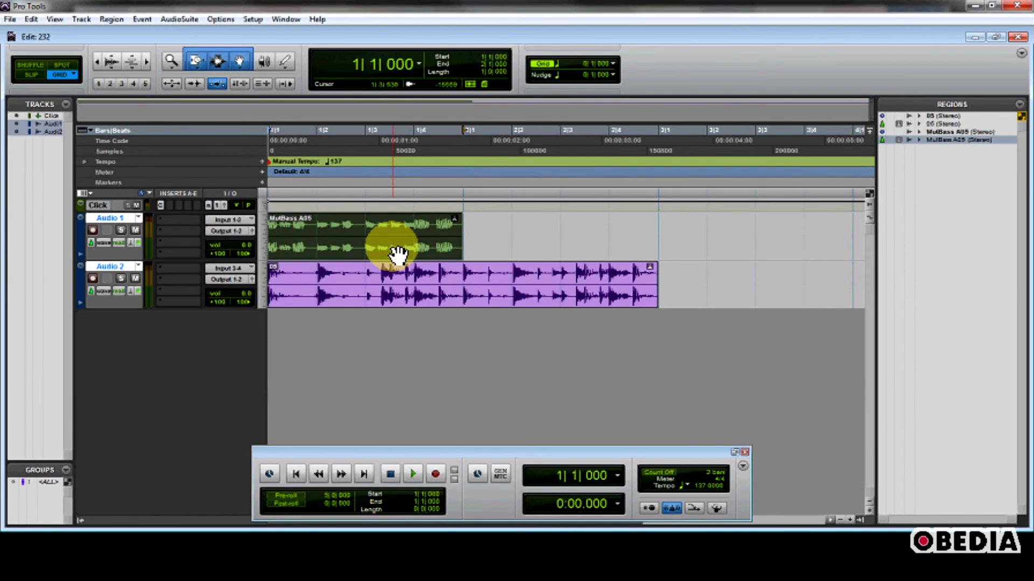
pyautogui.hotkey('ctrl', 'd')
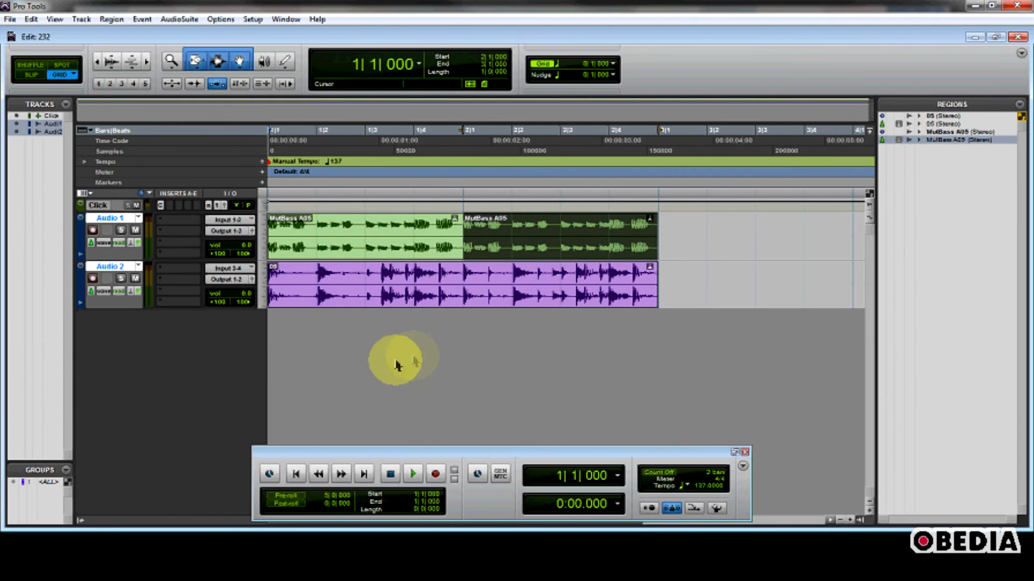
pyautogui.click(299, 473)
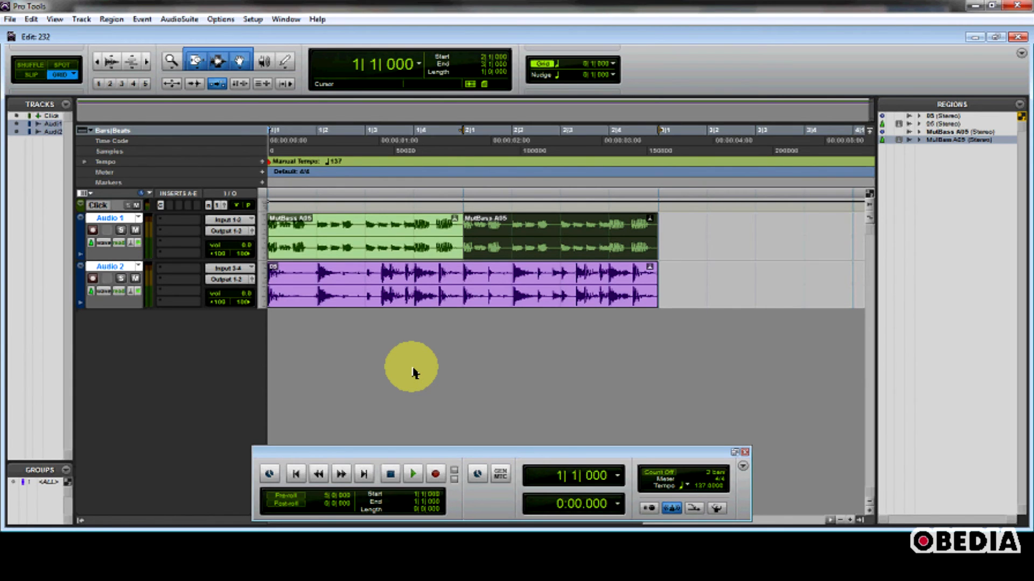
# - Play back the session with the duplicated bass loop and stop playback
pyautogui.press('space')
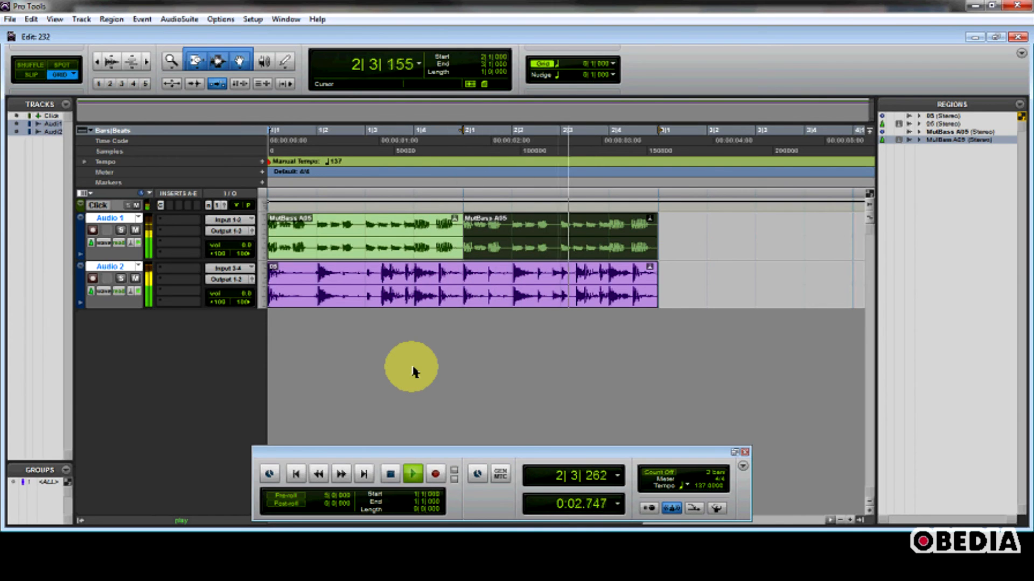
pyautogui.press('space')
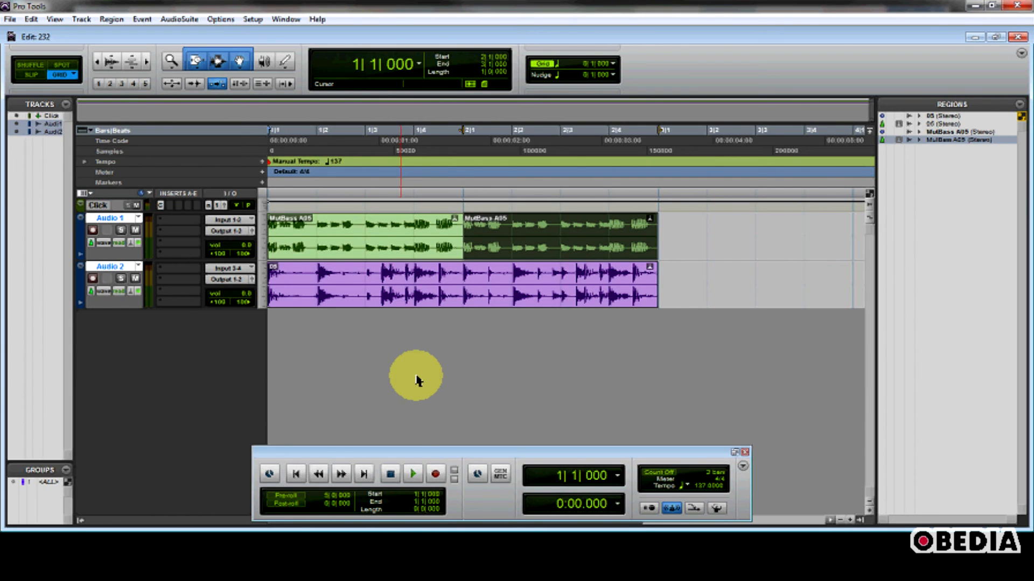
pyautogui.moveTo(424, 450); pyautogui.dragTo(405, 386)
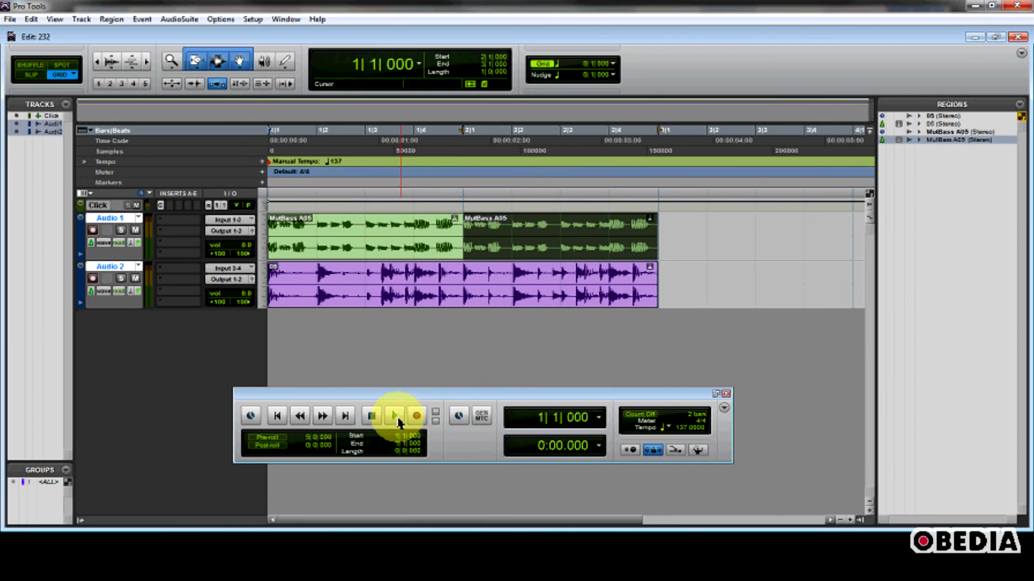